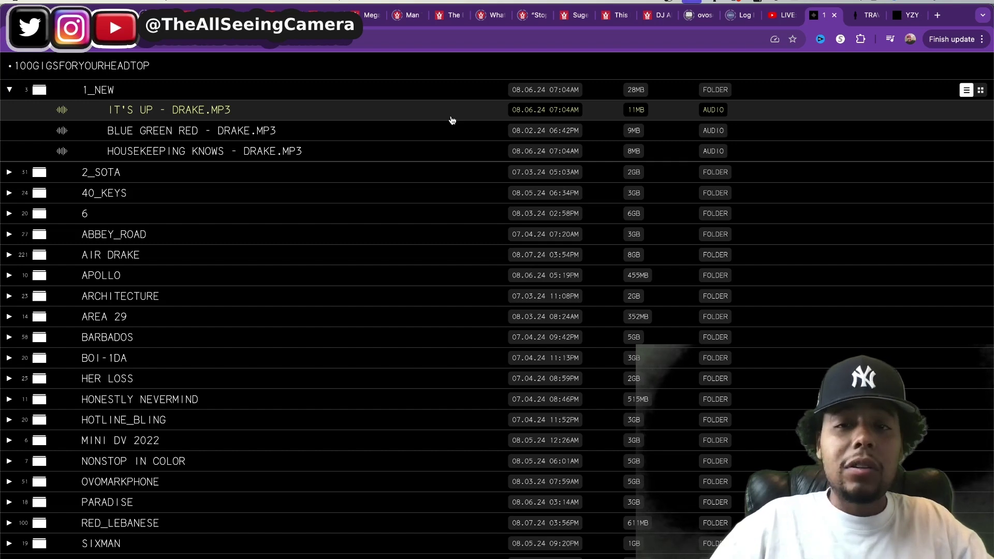
- Switch to the YouTube tab showing the live trial stream
left_click(781, 15)
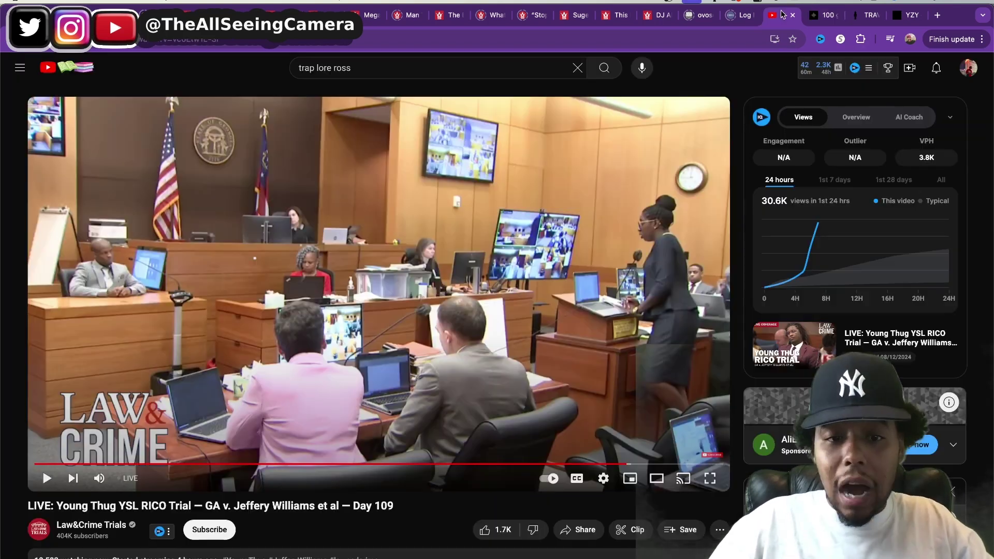
- Switch back to the 100gigs.org tab with the expanded 1_NEW folder
left_click(820, 15)
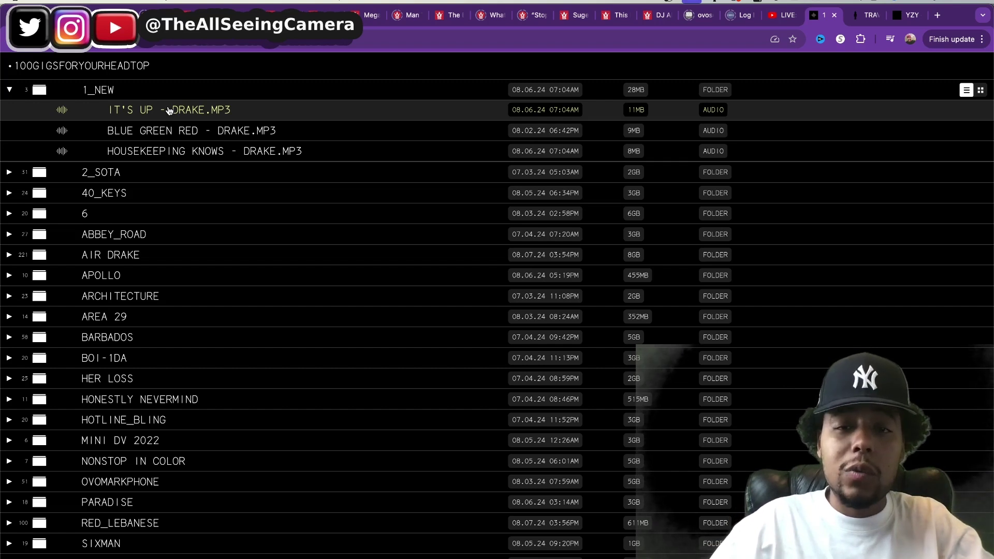
- Play IT'S UP - DRAKE.MP3 from the 1_NEW list in the pop-up player
left_click(167, 110)
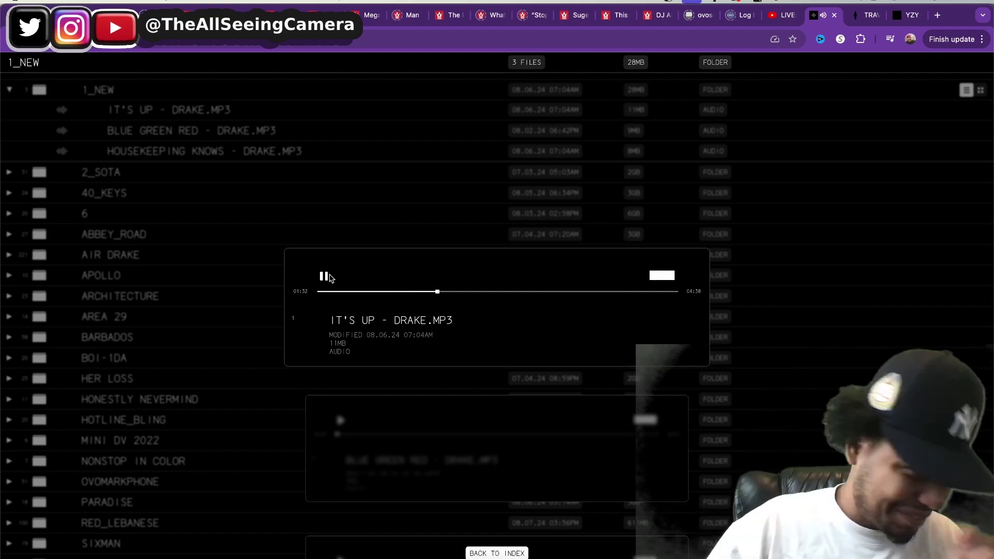
- Pause It's Up - Drake.mp3 in the pop-up player around 3:14
left_click(324, 277)
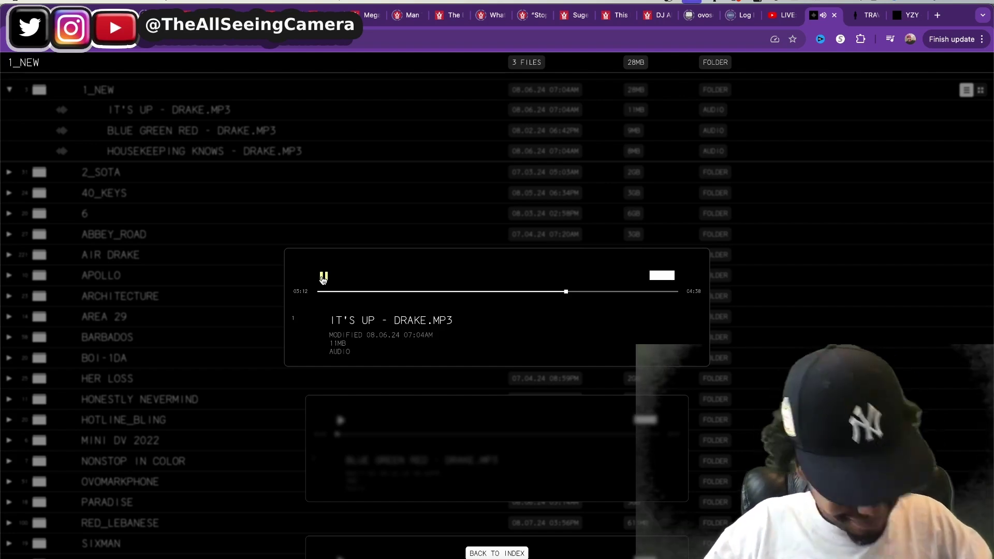
- Pause It's Up - Drake.mp3 and scrub the progress bar back a few seconds
left_click(324, 277)
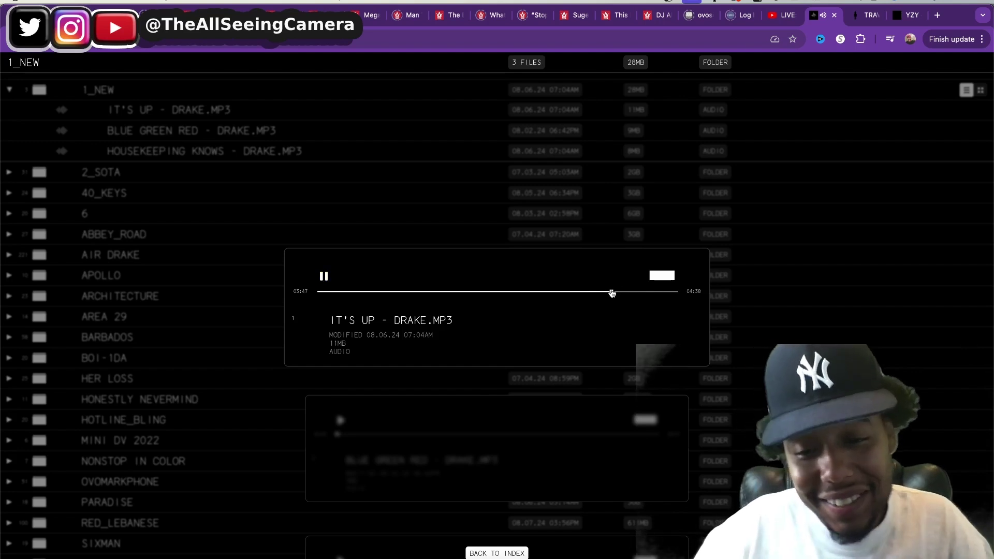
left_click(603, 292)
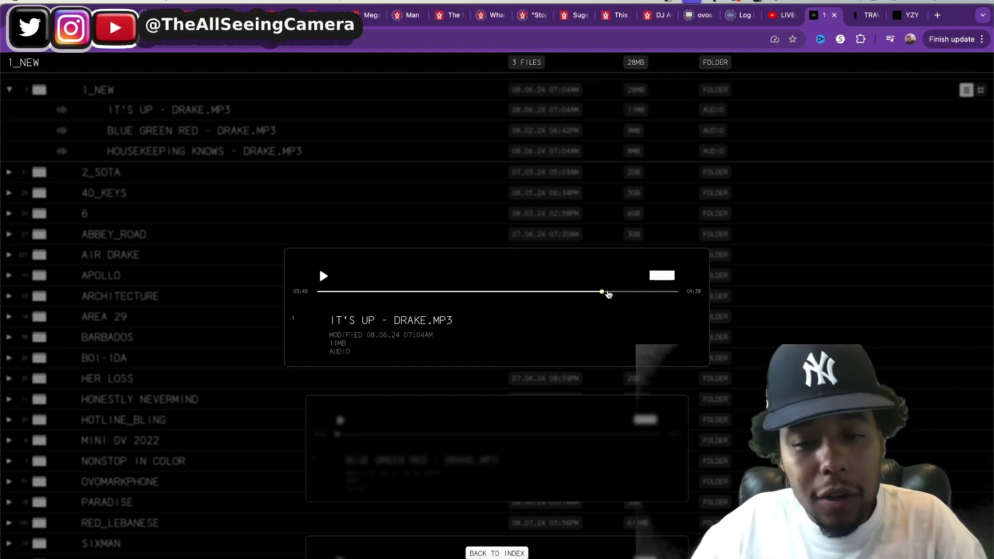
left_click(598, 293)
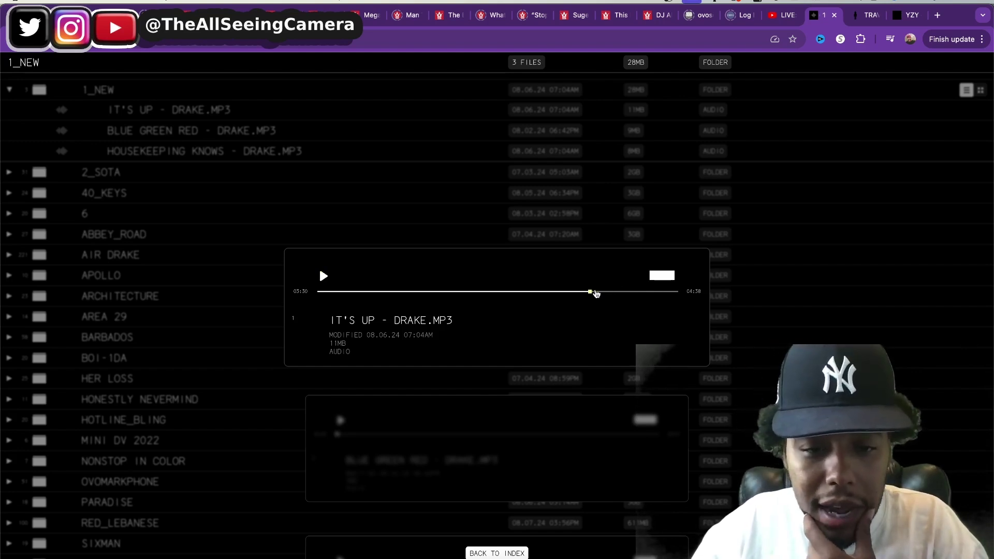
left_click(591, 293)
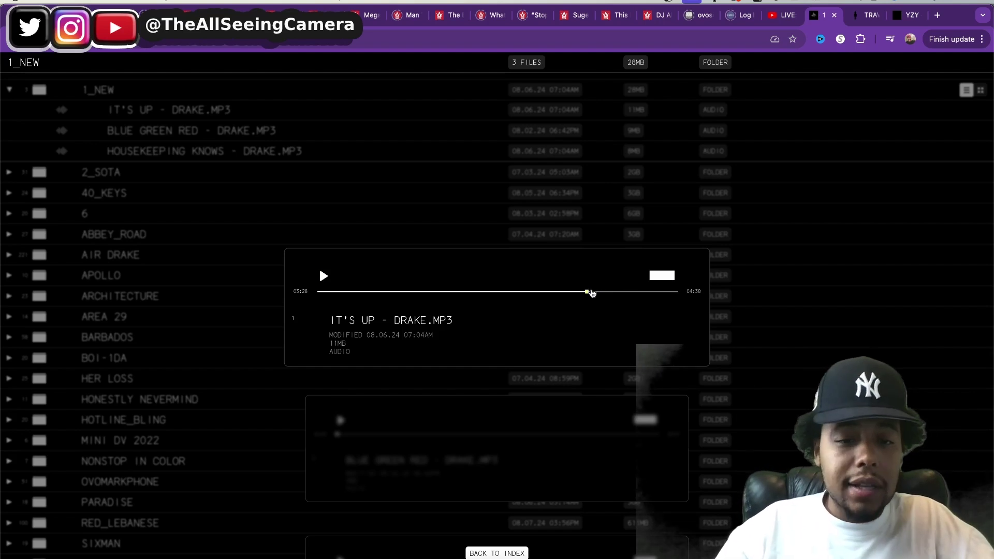
left_click(580, 292)
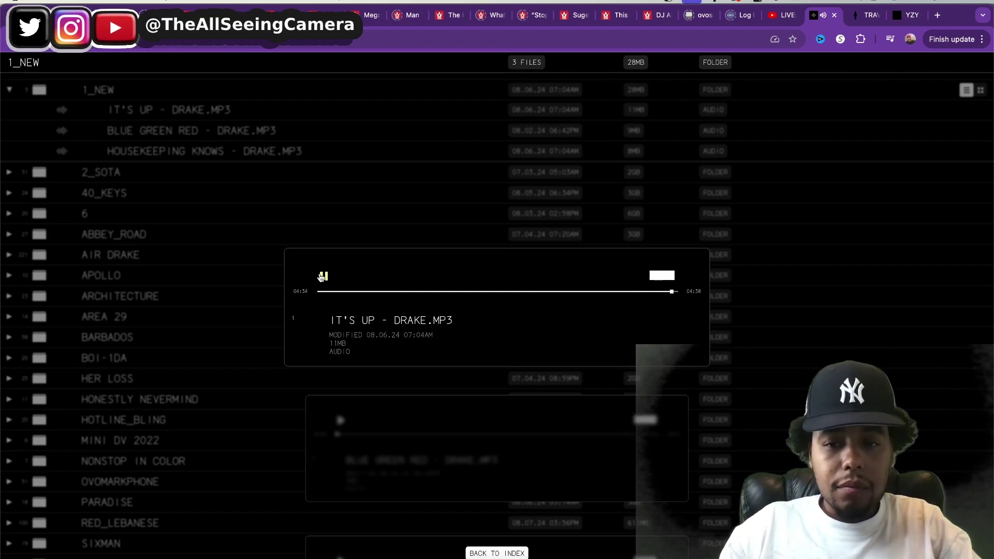
left_click(322, 276)
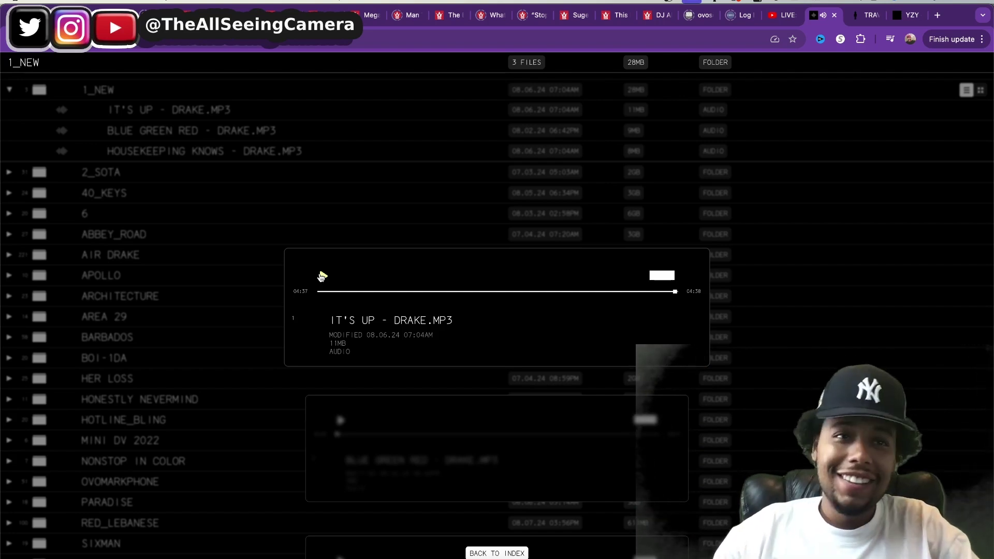